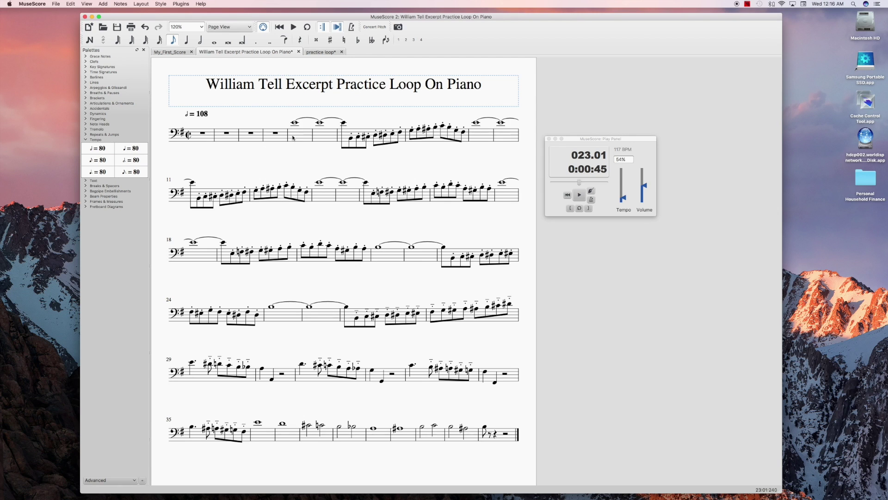
Step: Turn on the metronome, focus the Play Panel, and open the View menu
{"action": "left_click", "coordinate": [352, 29]}
{"action": "left_click", "coordinate": [575, 139]}
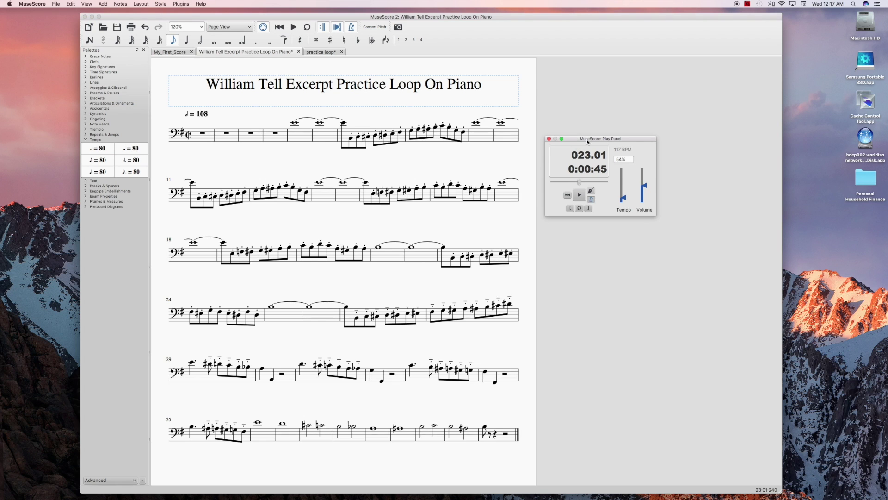
{"action": "left_click_drag", "start_coordinate": [587, 142], "coordinate": [587, 141]}
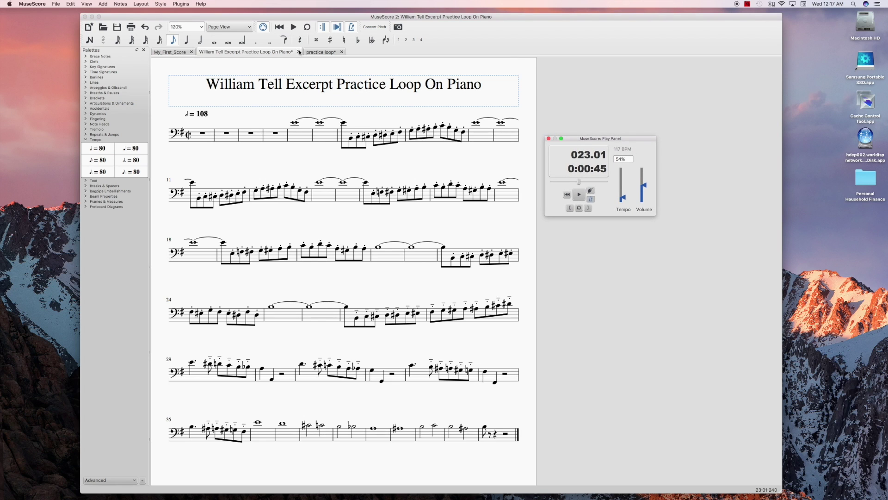
{"action": "left_click", "coordinate": [88, 5]}
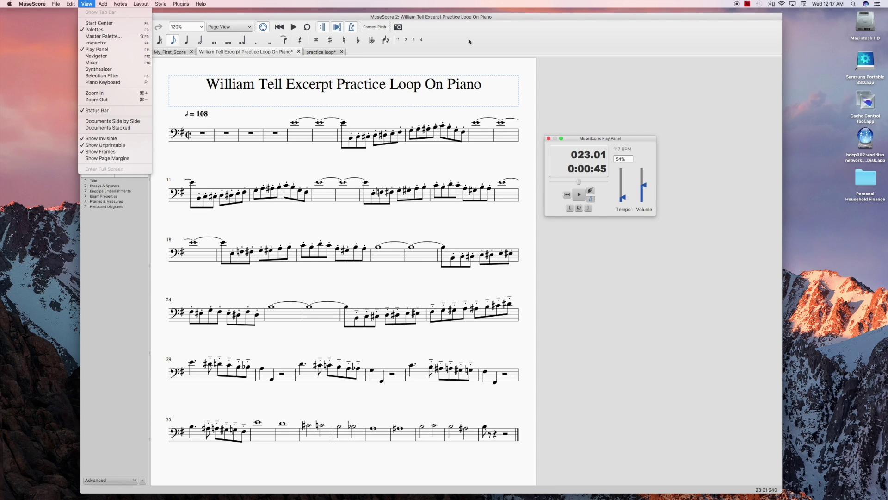
Step: Dismiss the View menu, set the Play Panel tempo to 100% (218 BPM), and start playback
{"action": "left_click", "coordinate": [558, 113]}
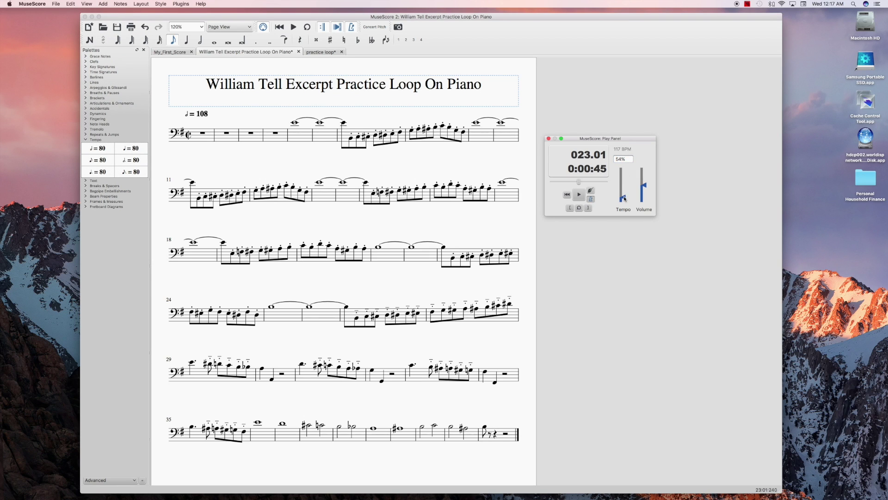
{"action": "left_click_drag", "start_coordinate": [624, 198], "coordinate": [624, 193]}
{"action": "left_click", "coordinate": [294, 28]}
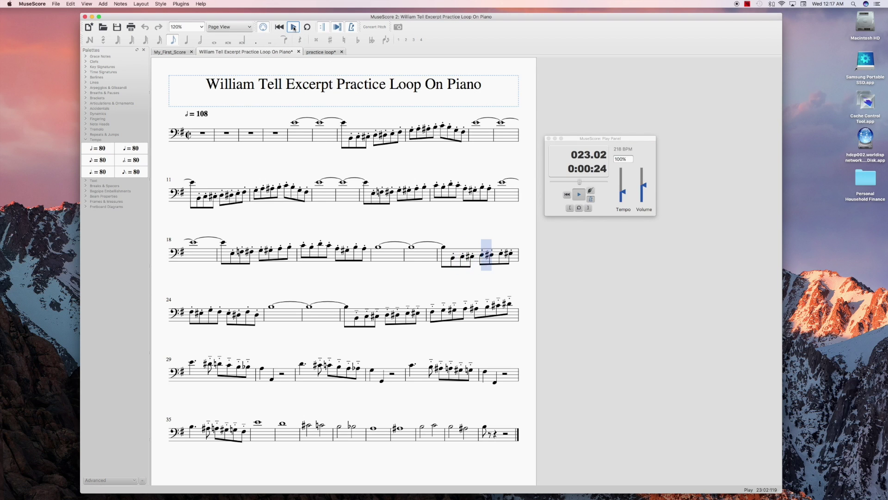
Step: Rewind to the start, play the score at full tempo, and stop at measure 18
{"action": "left_click", "coordinate": [293, 28]}
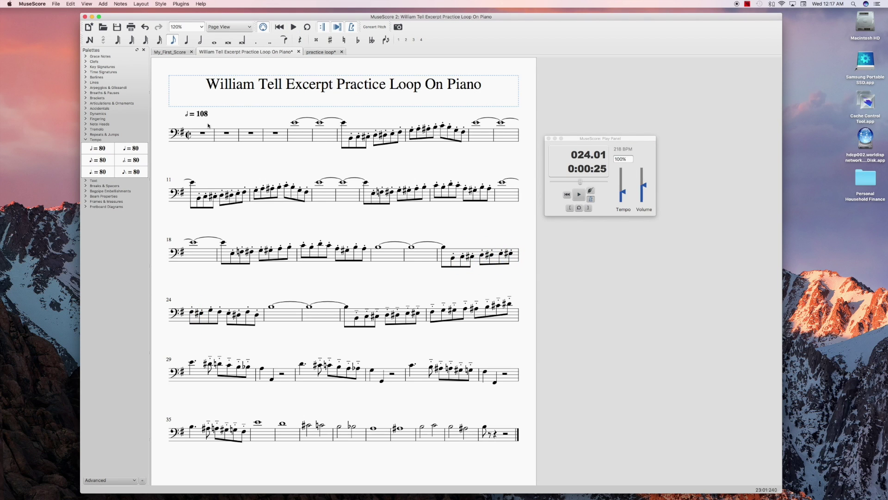
{"action": "left_click", "coordinate": [279, 27]}
{"action": "left_click", "coordinate": [293, 28]}
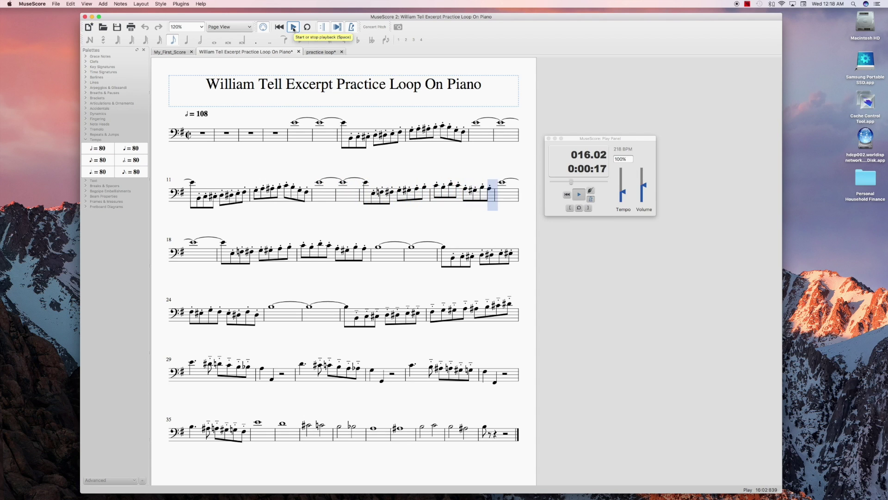
{"action": "left_click", "coordinate": [294, 27]}
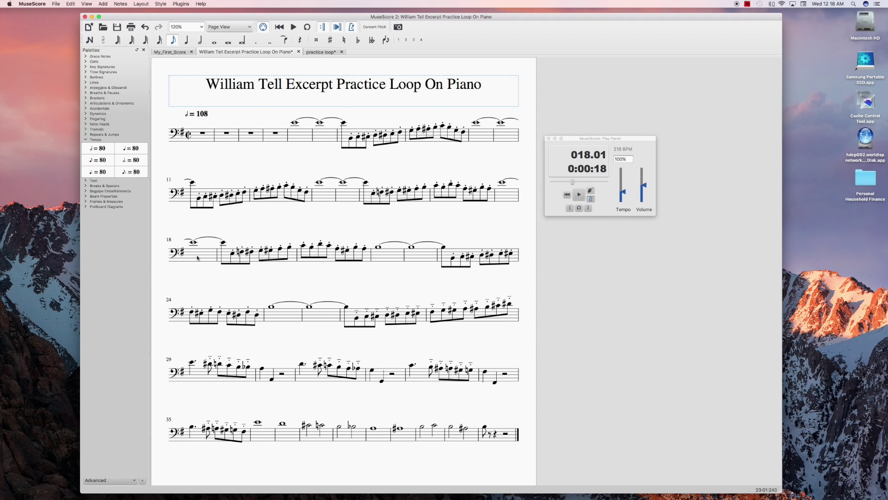
Step: Select measure 17, lower the tempo to 72% (154 BPM), mark the loop start there, and play
{"action": "left_click", "coordinate": [504, 196]}
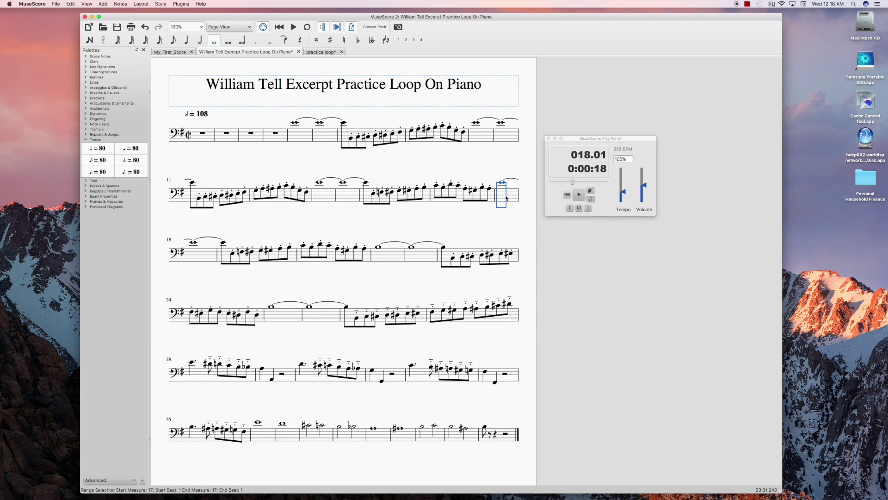
{"action": "left_click_drag", "start_coordinate": [624, 192], "coordinate": [624, 196]}
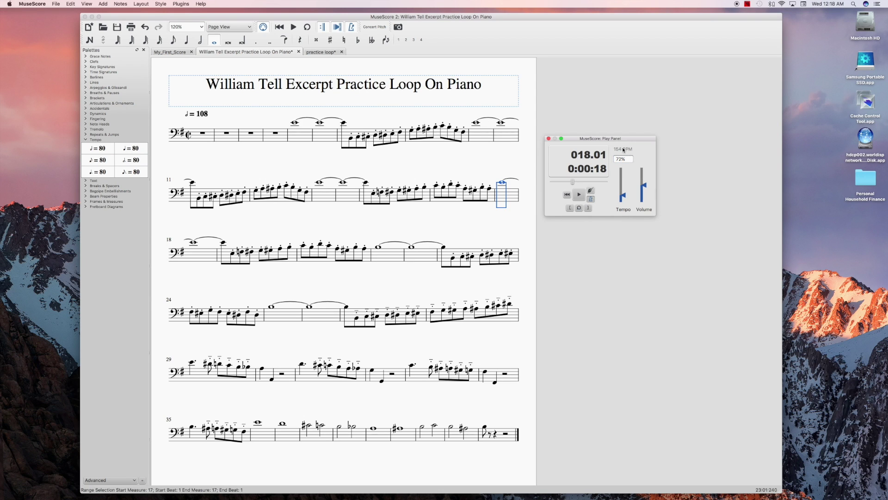
{"action": "left_click", "coordinate": [568, 206]}
{"action": "left_click", "coordinate": [580, 195]}
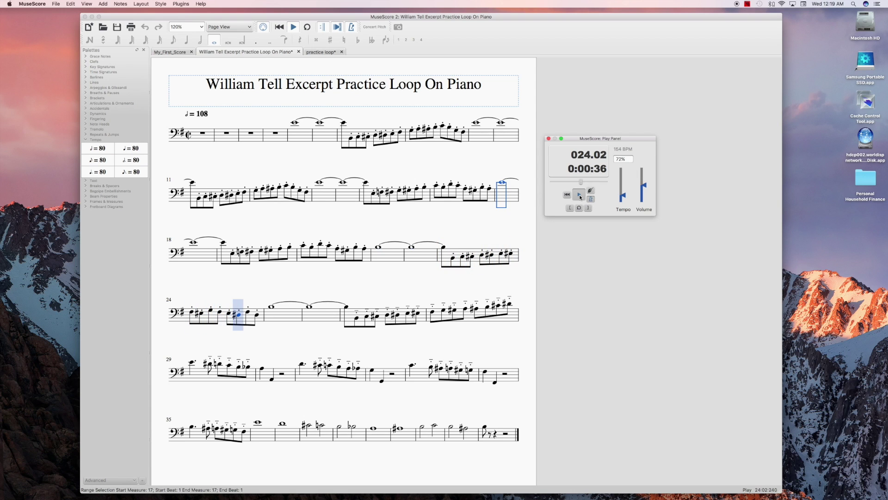
Step: Stop playback at measure 25 and select the first measure of the score
{"action": "left_click", "coordinate": [579, 195]}
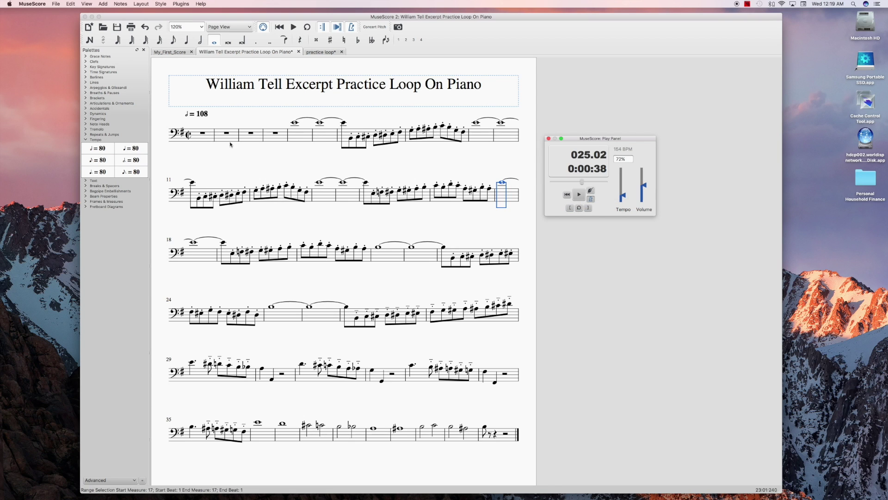
{"action": "left_click", "coordinate": [203, 141]}
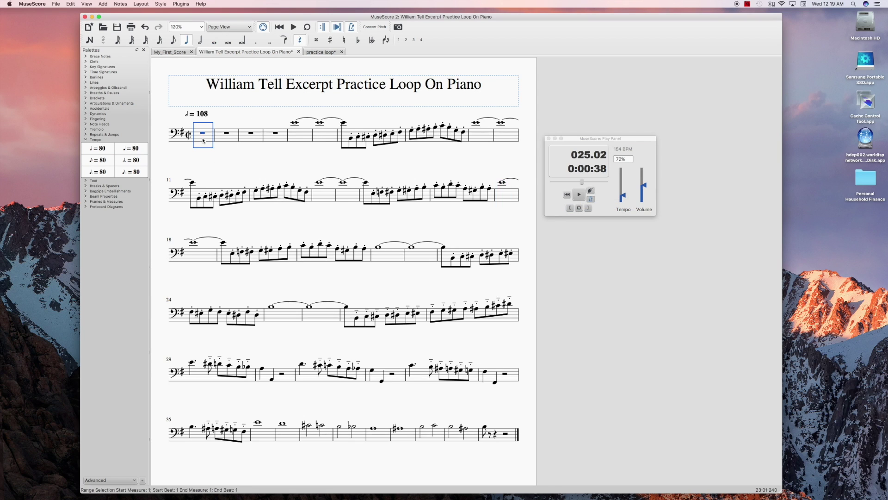
Step: Extend the selection through measure 45 and turn on Loop Playback for measures 1–45
{"action": "left_click", "coordinate": [509, 440], "text": "shift"}
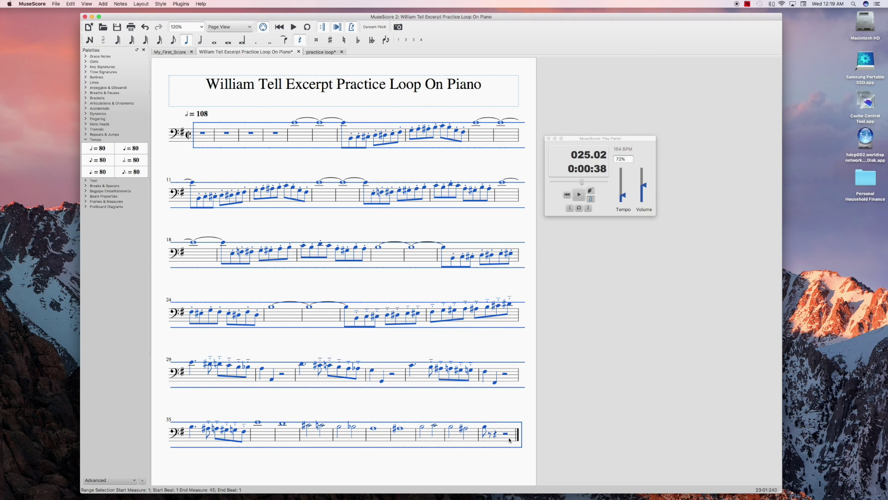
{"action": "left_click", "coordinate": [307, 28]}
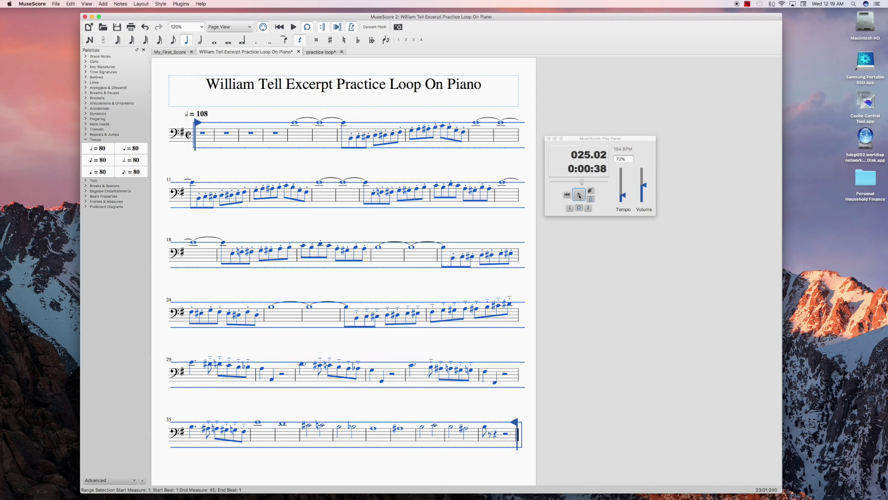
Step: Set the tempo to 107% (230 BPM), play the loop until measure 9, then clear the selection
{"action": "left_click_drag", "start_coordinate": [624, 196], "coordinate": [624, 193]}
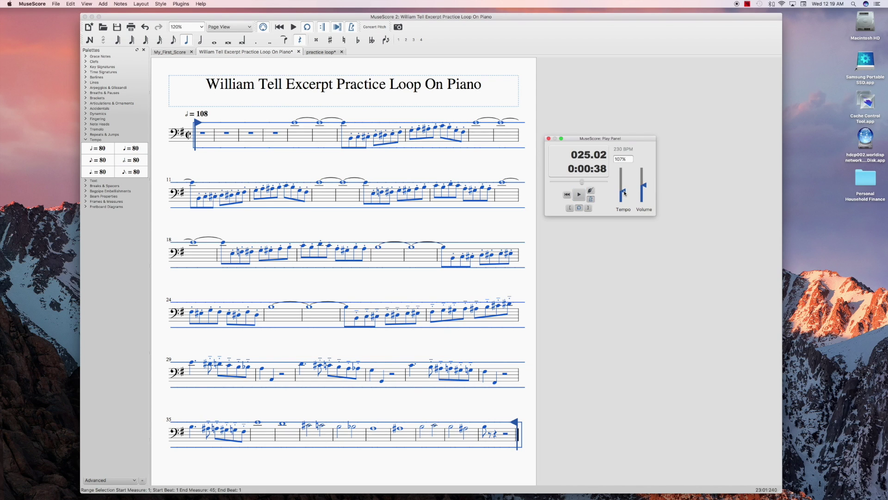
{"action": "left_click", "coordinate": [579, 196]}
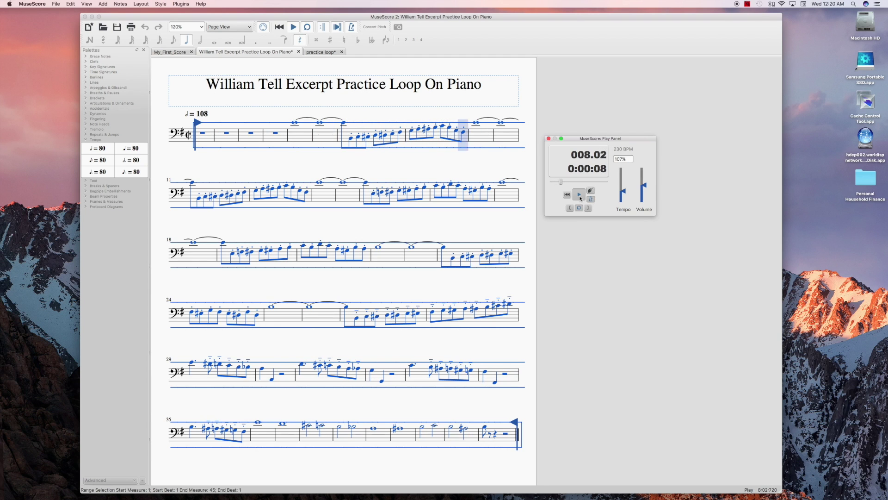
{"action": "left_click", "coordinate": [580, 198]}
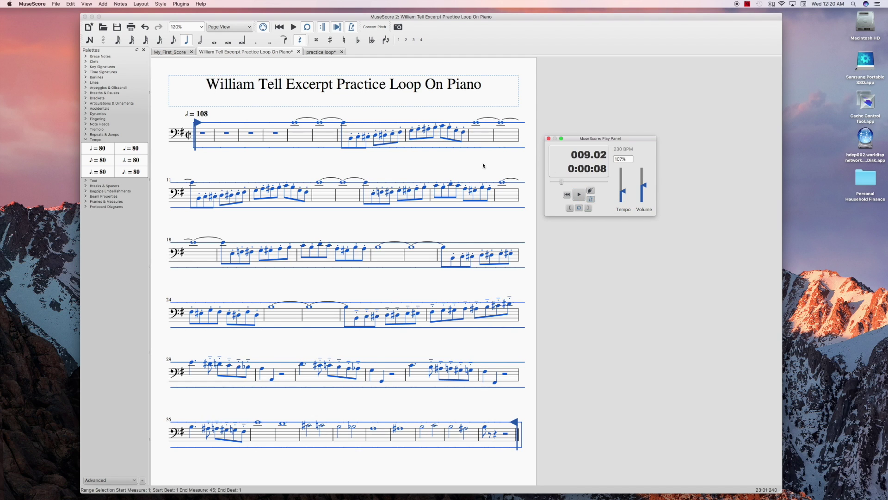
{"action": "left_click", "coordinate": [484, 166]}
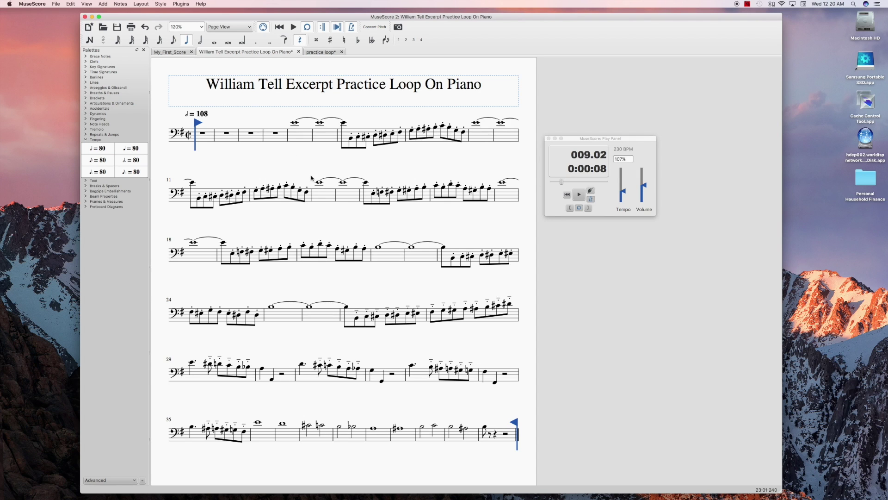
Step: Select measures 5–8, re-toggle Loop Playback to loop them, and lower the tempo to 95% (205 BPM)
{"action": "left_click", "coordinate": [300, 137]}
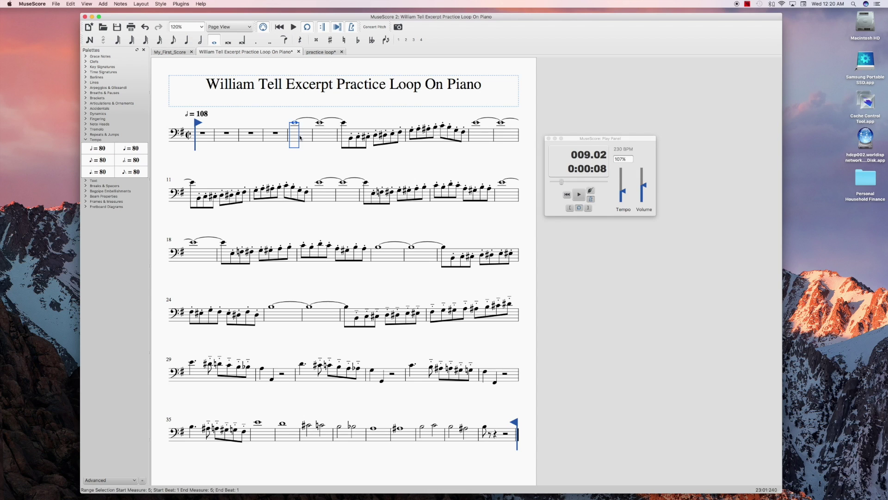
{"action": "left_click", "coordinate": [439, 140], "text": "shift"}
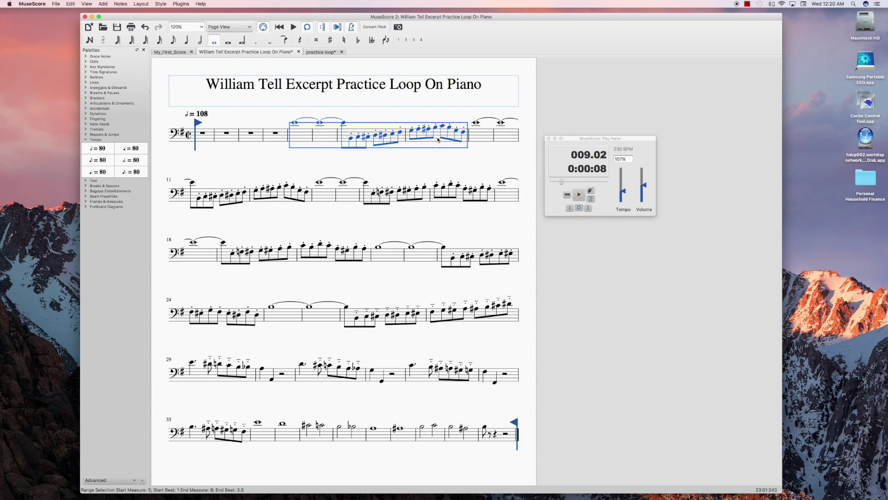
{"action": "left_click", "coordinate": [308, 27]}
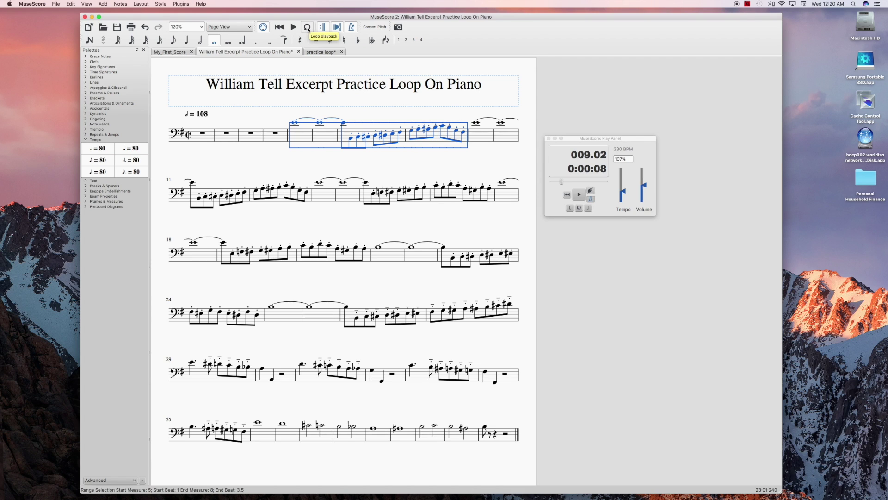
{"action": "left_click", "coordinate": [308, 28]}
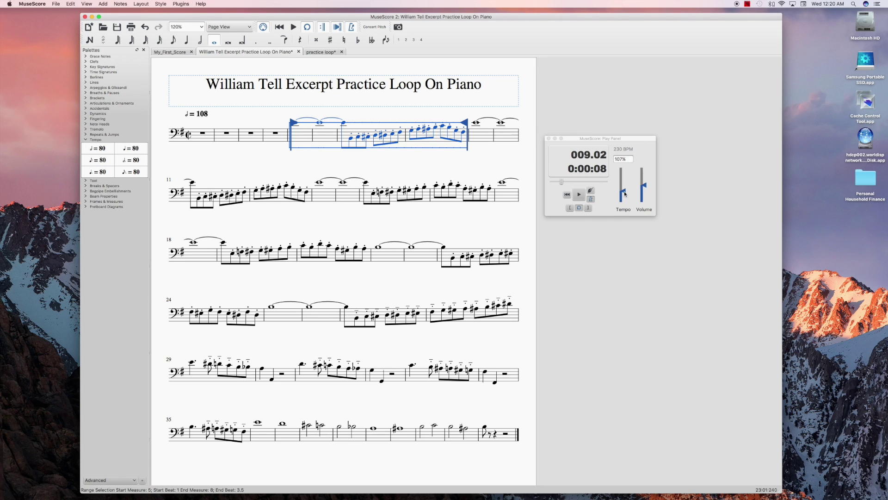
{"action": "left_click_drag", "start_coordinate": [623, 196], "coordinate": [624, 195]}
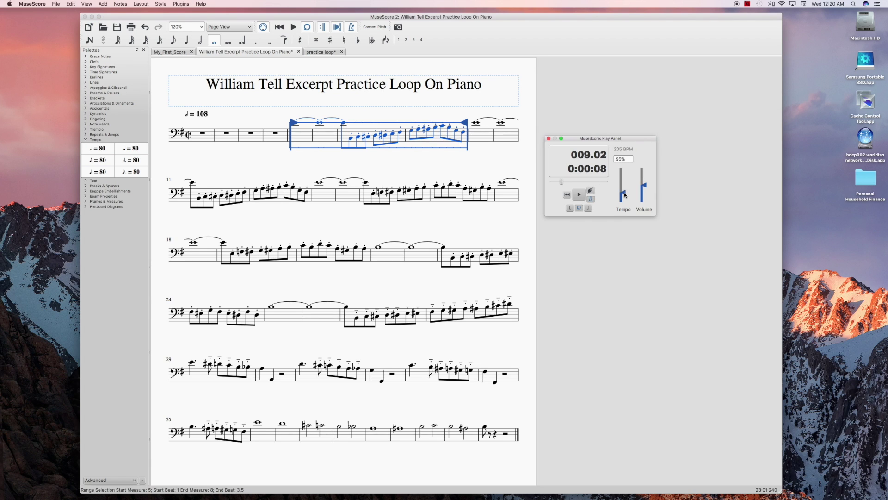
Step: Set the tempo to 83% (180 BPM), play the measures 5–8 loop, and stop in measure 6
{"action": "left_click_drag", "start_coordinate": [624, 195], "coordinate": [625, 197]}
{"action": "left_click", "coordinate": [579, 195]}
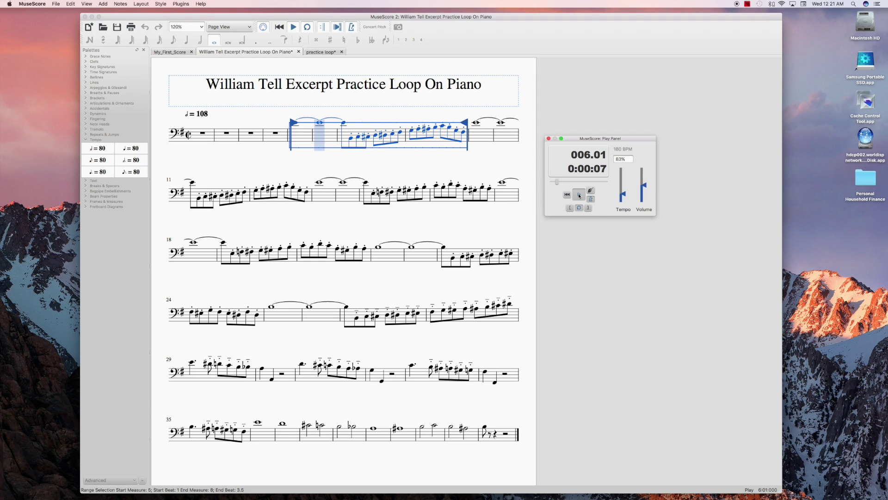
{"action": "left_click", "coordinate": [579, 196]}
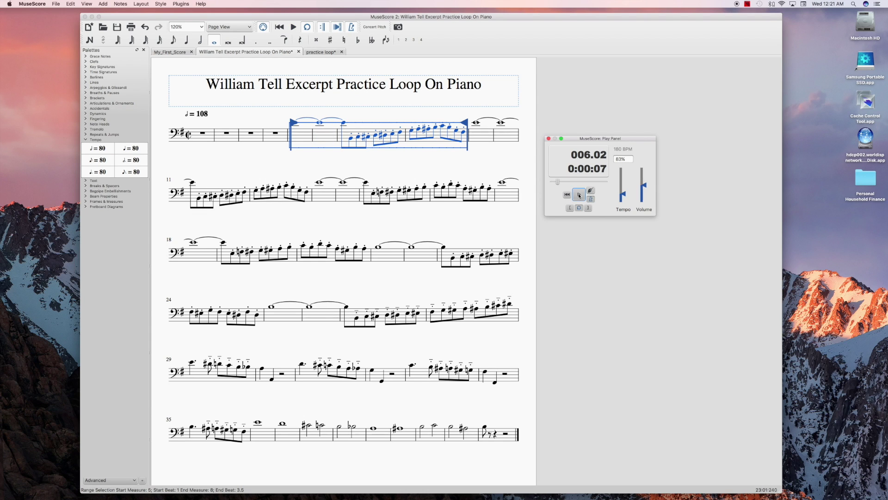